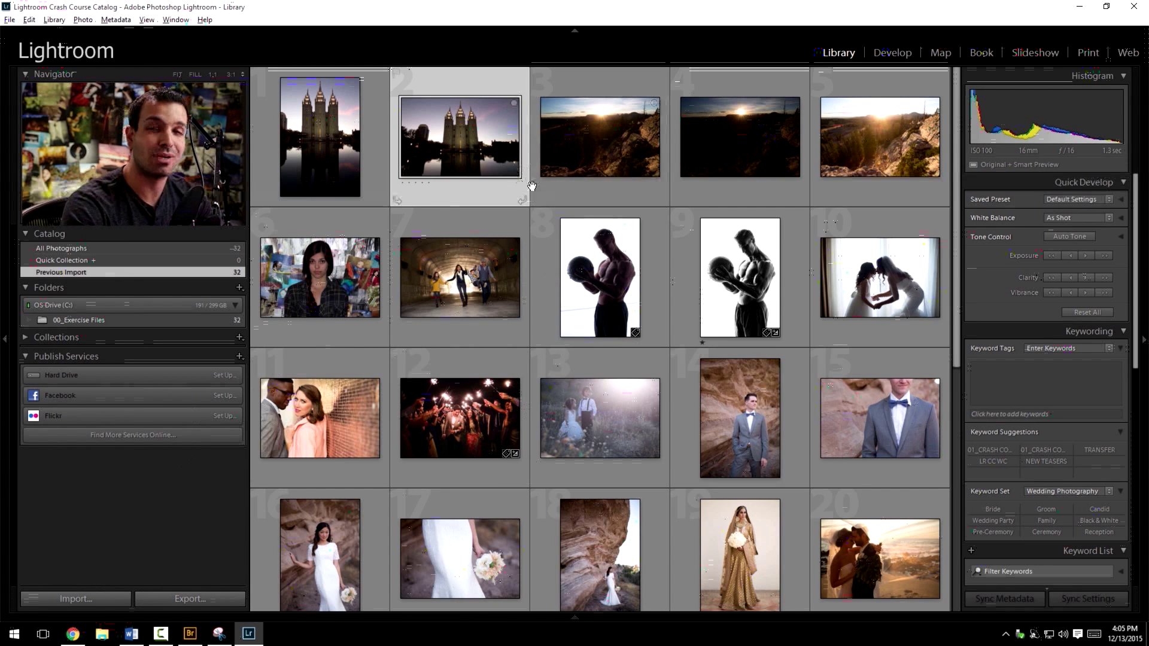
Open the Import dialog from the Library module's left panel
click(83, 599)
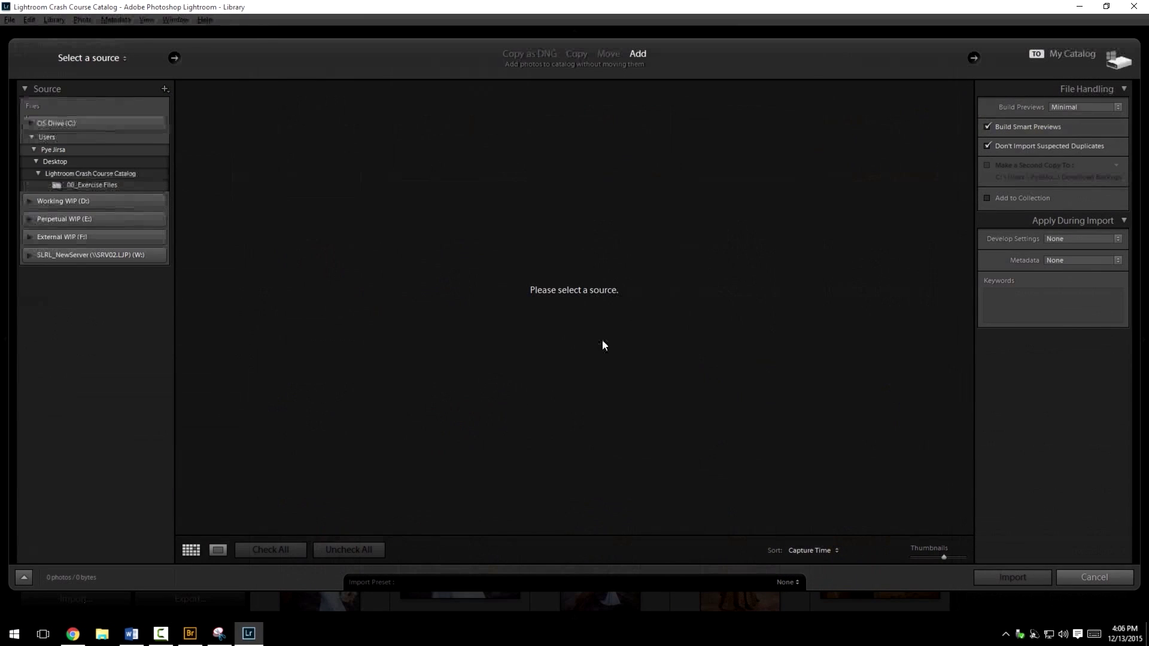
Close the Import dialog, reopen it with Ctrl+Shift+I, and close it again
key(Escape)
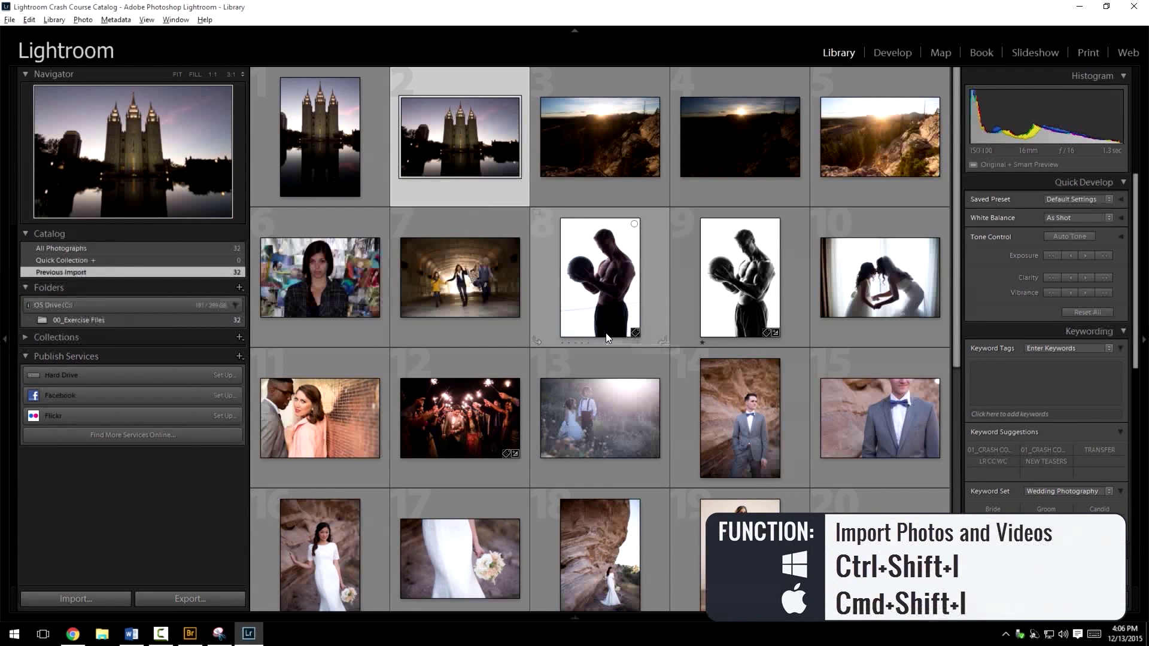
key(ctrl+shift+i)
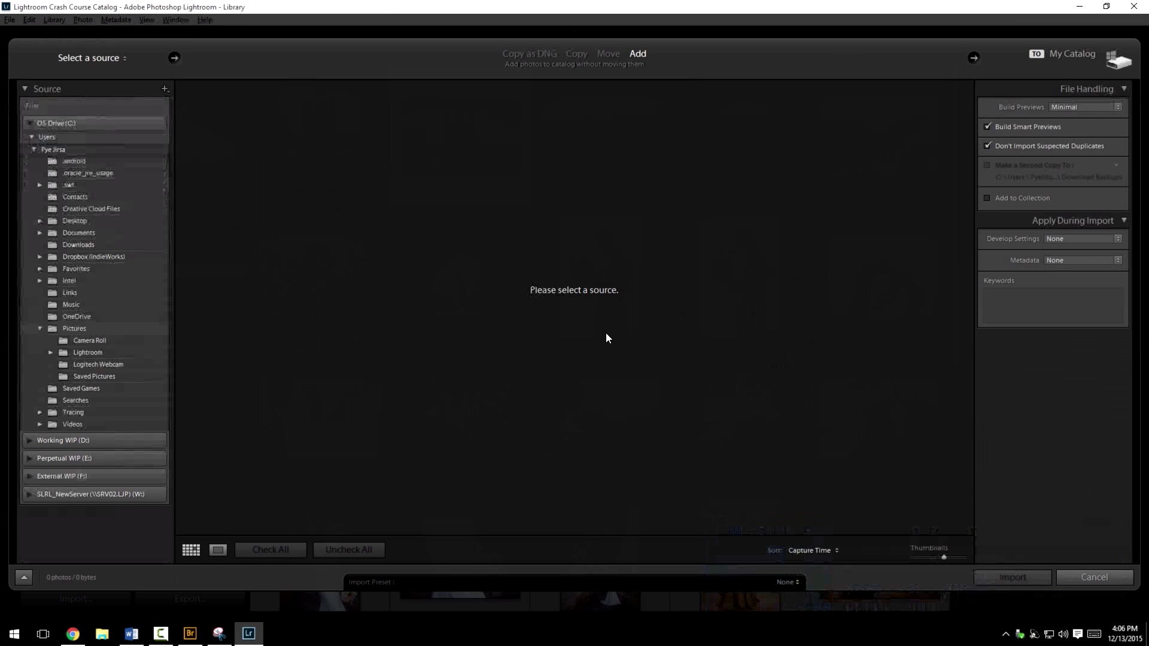
key(Escape)
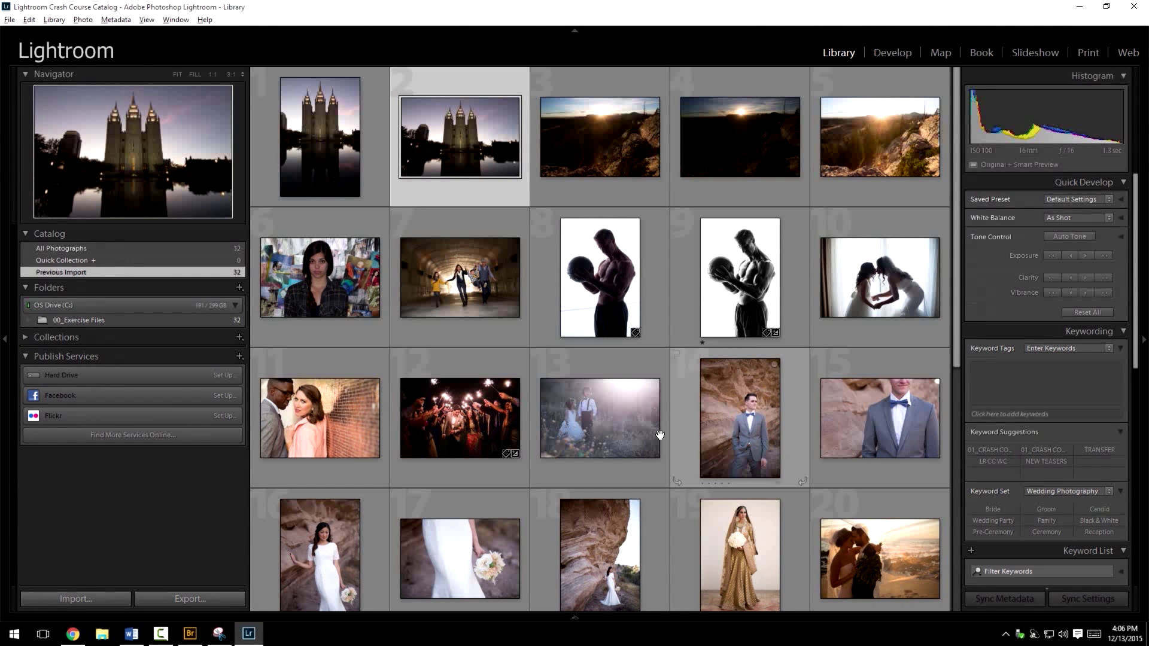
Open Import from File > Import Photos and Video, close it, and switch to Develop
click(10, 19)
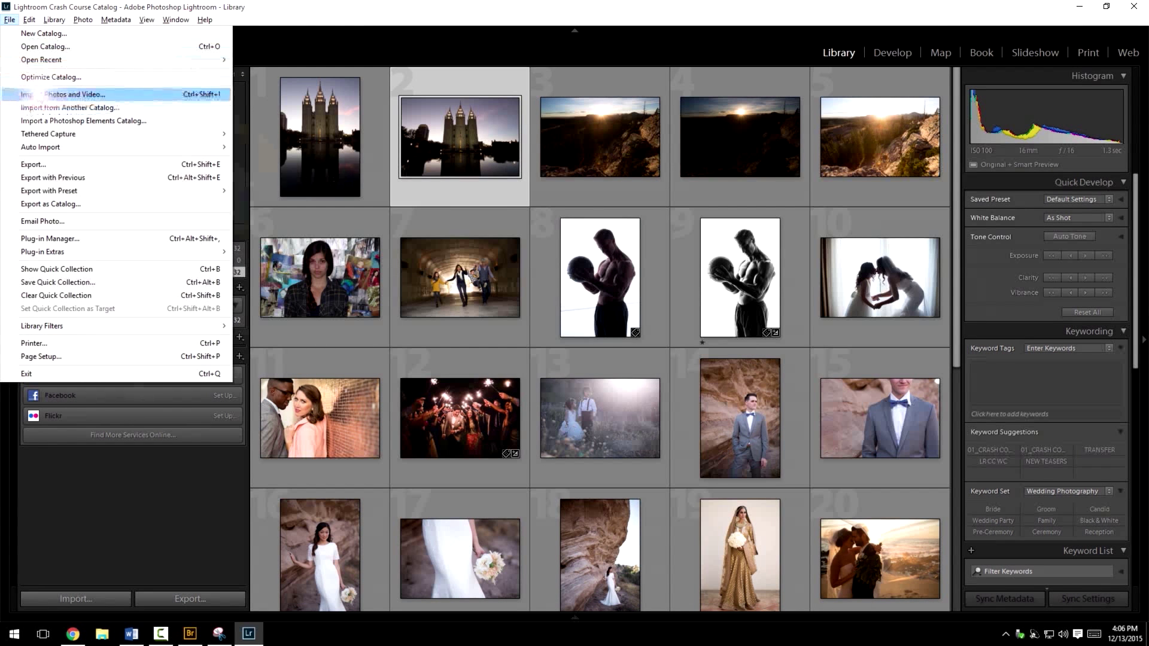
click(50, 95)
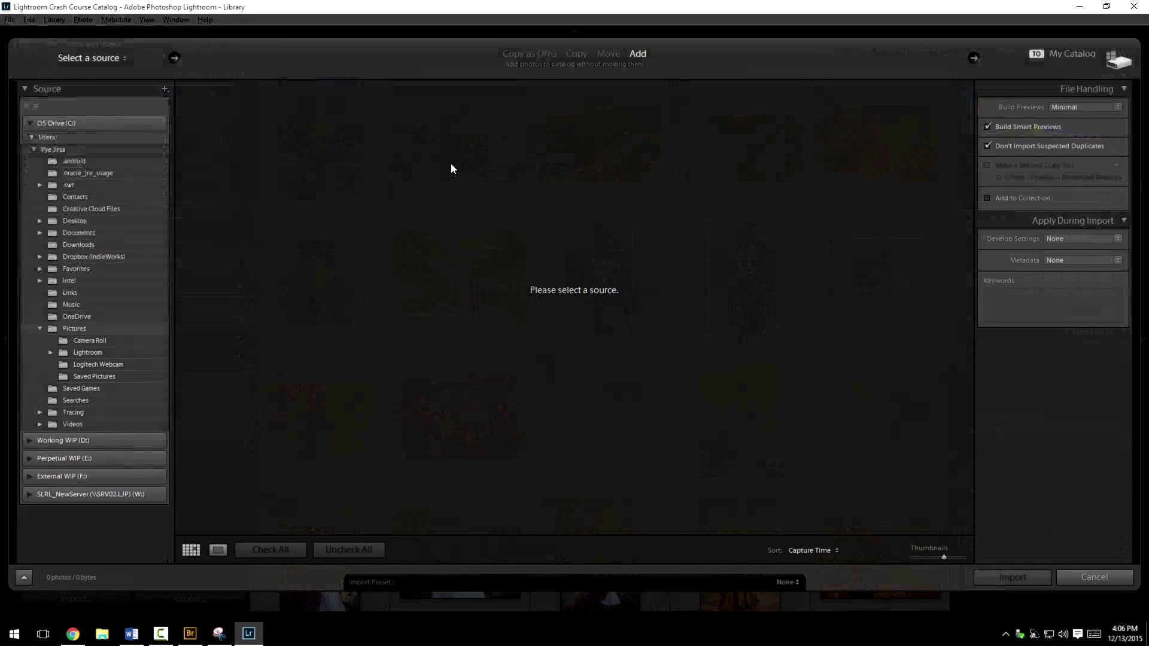
key(Escape)
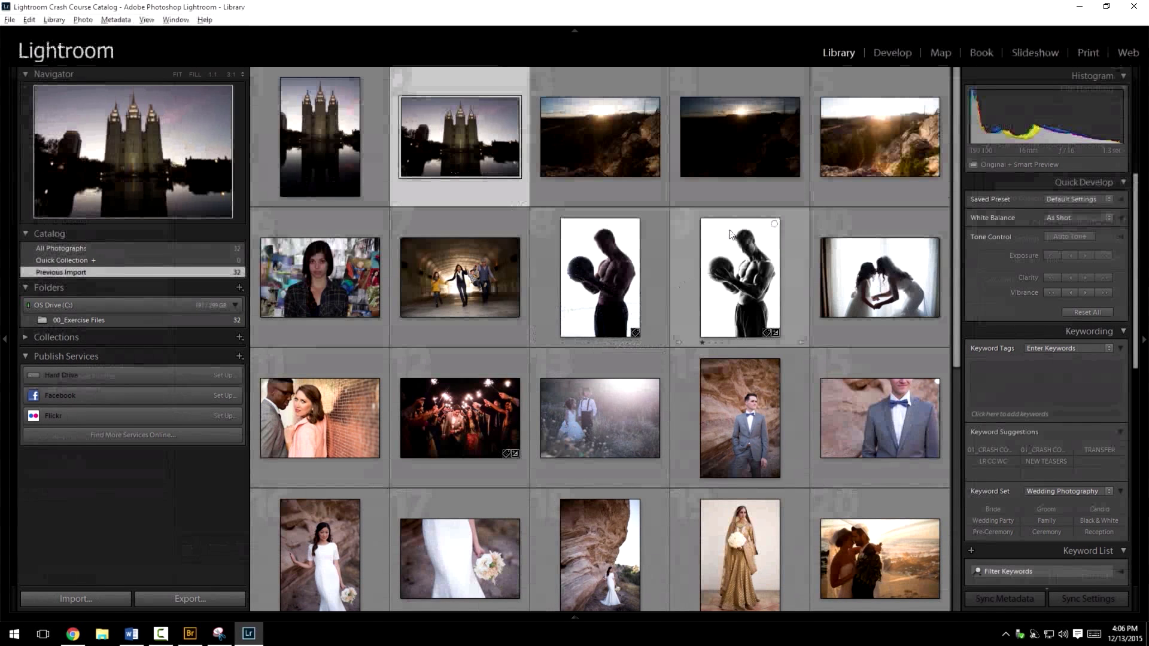
click(892, 53)
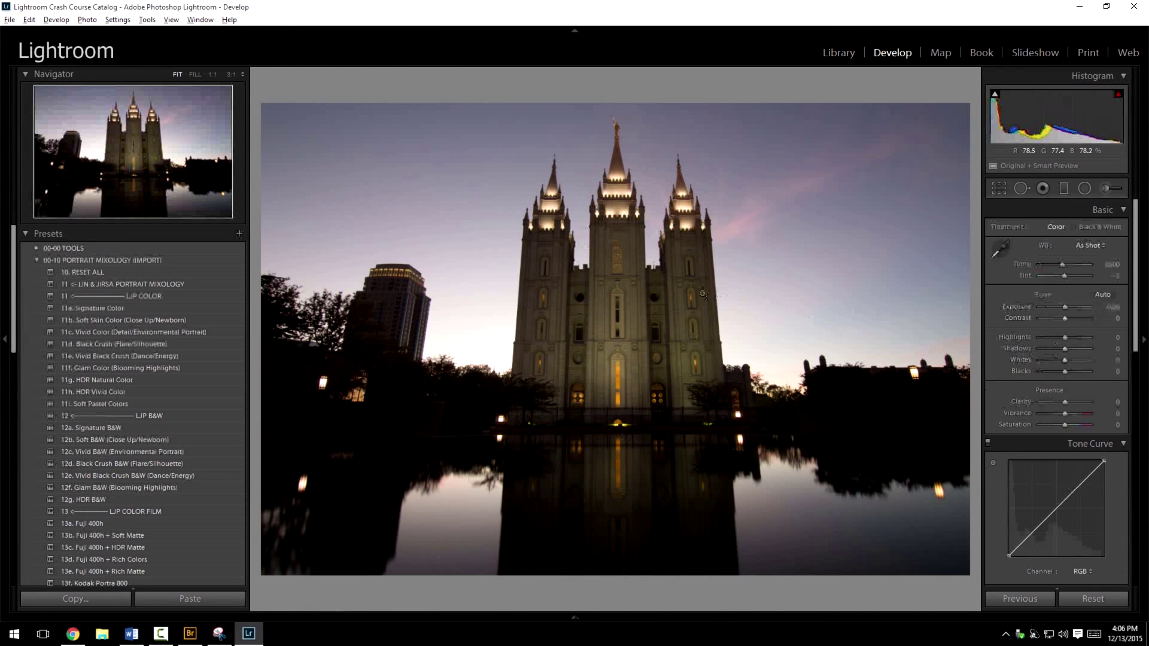
Open the upright temple photo in Develop, full screen, with the module bar collapsed
key(g)
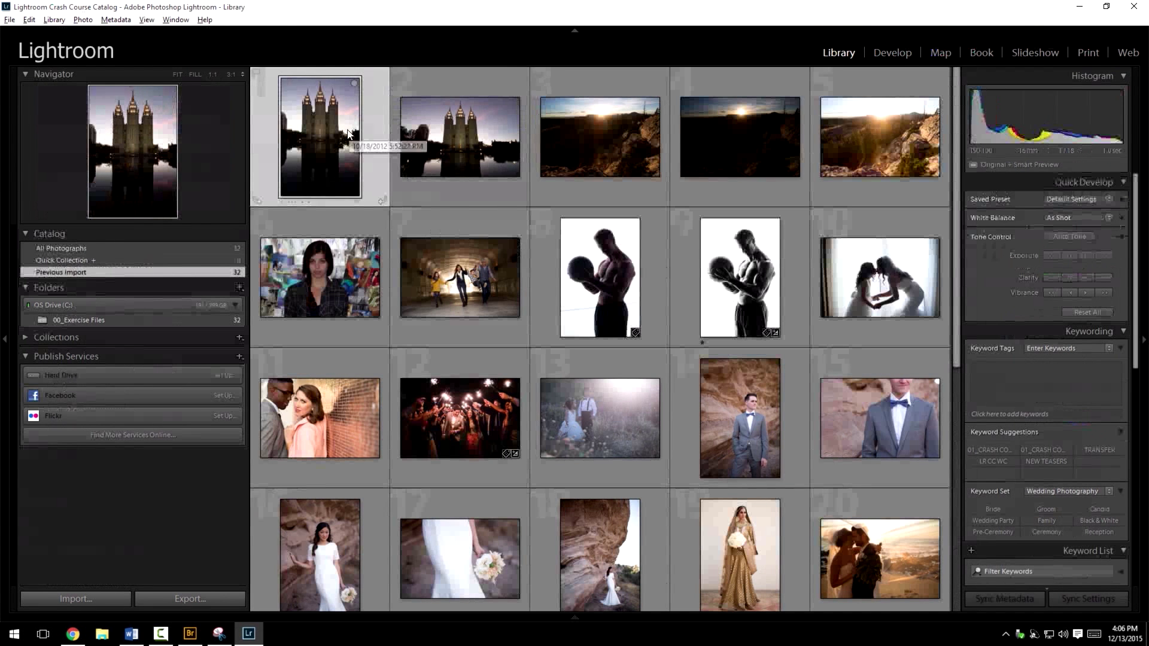
key(d)
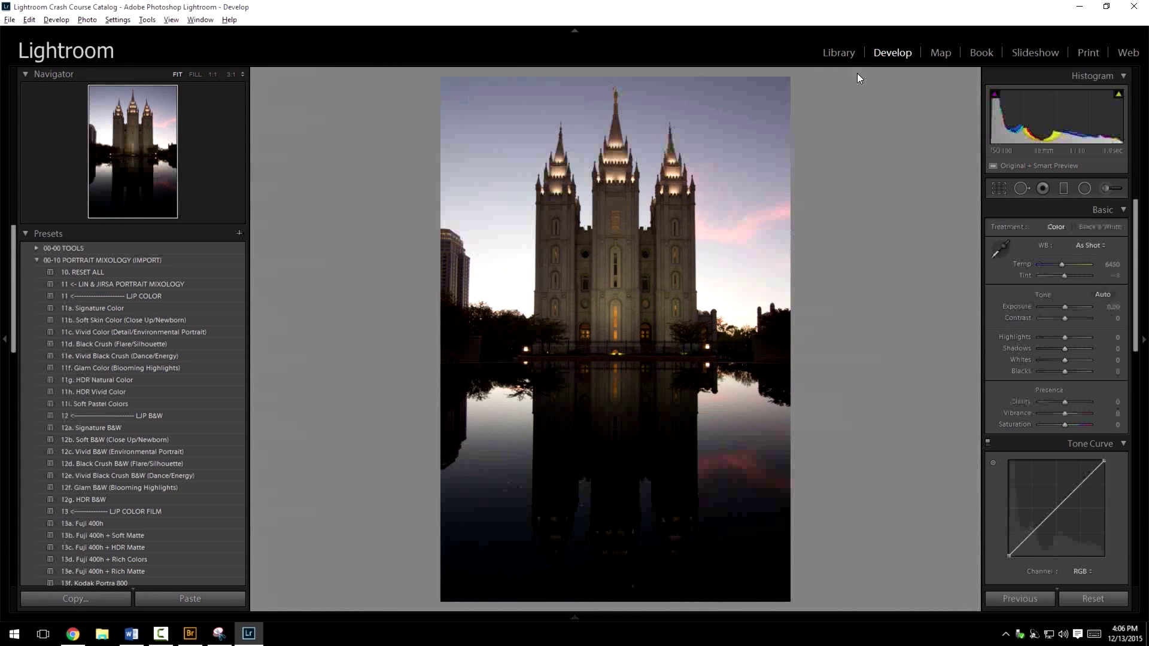
key(shift+f)
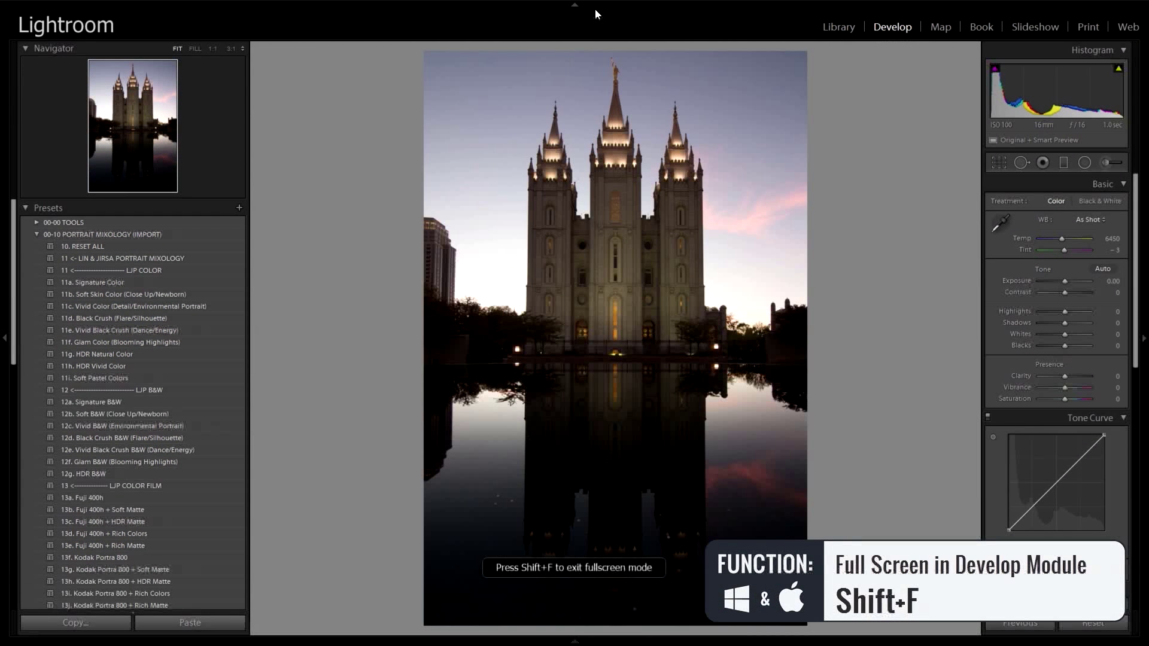
click(585, 7)
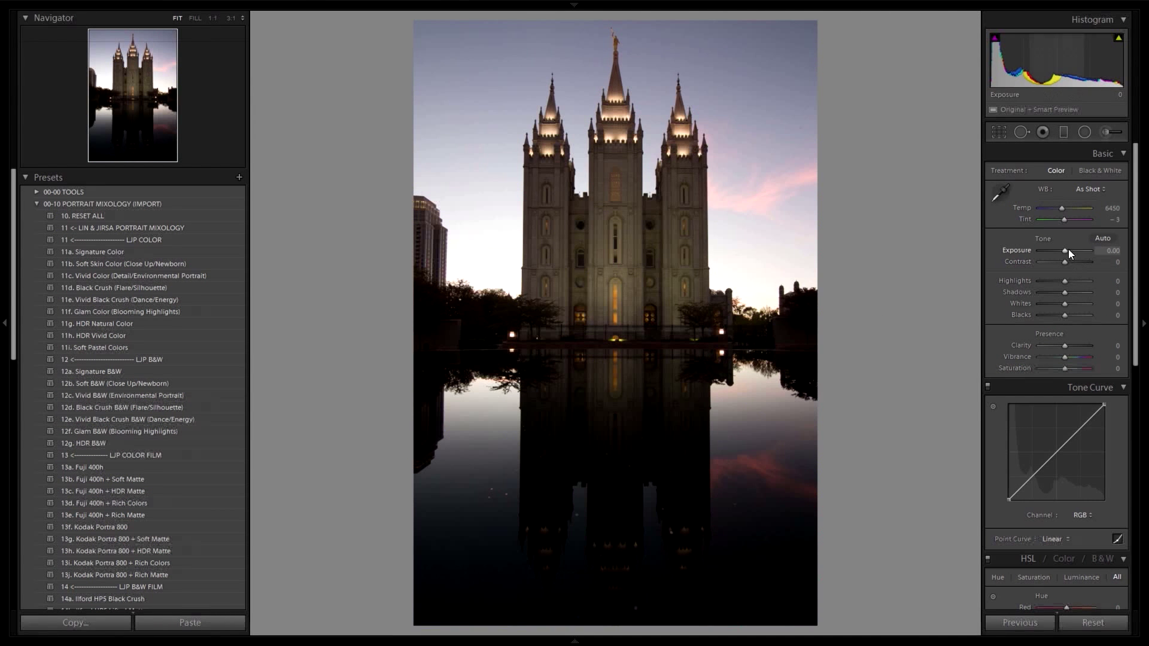
Raise the upright temple photo's Exposure to +1.05, then apply Previous on the landscape photo
drag(1068, 250, 1073, 251)
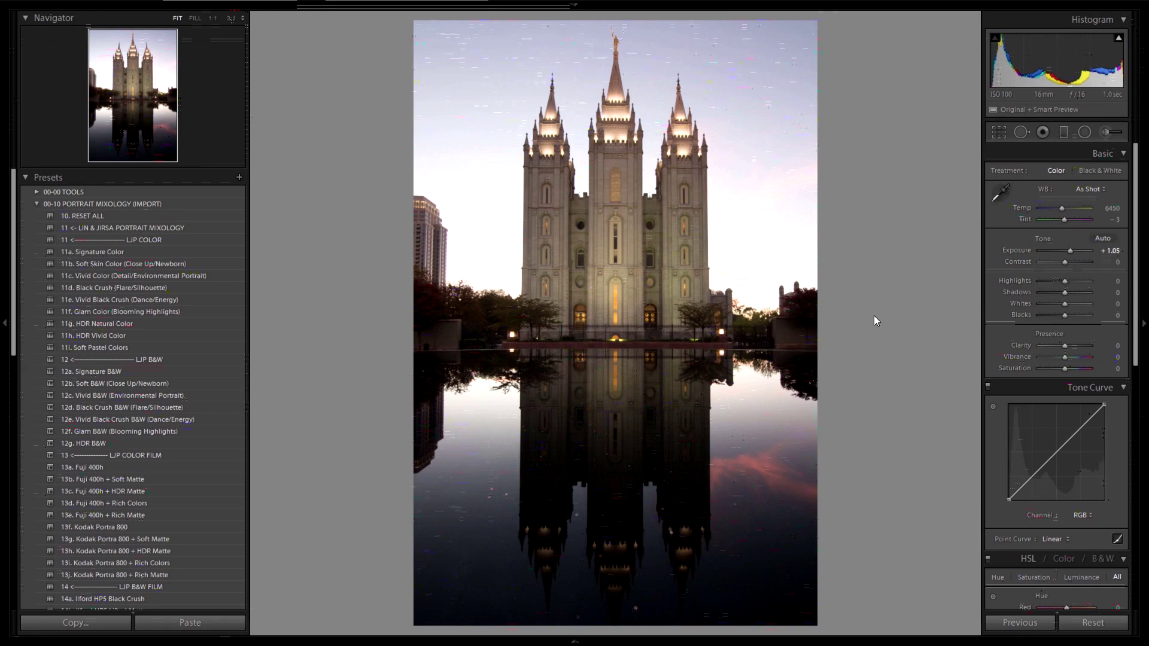
key(Right)
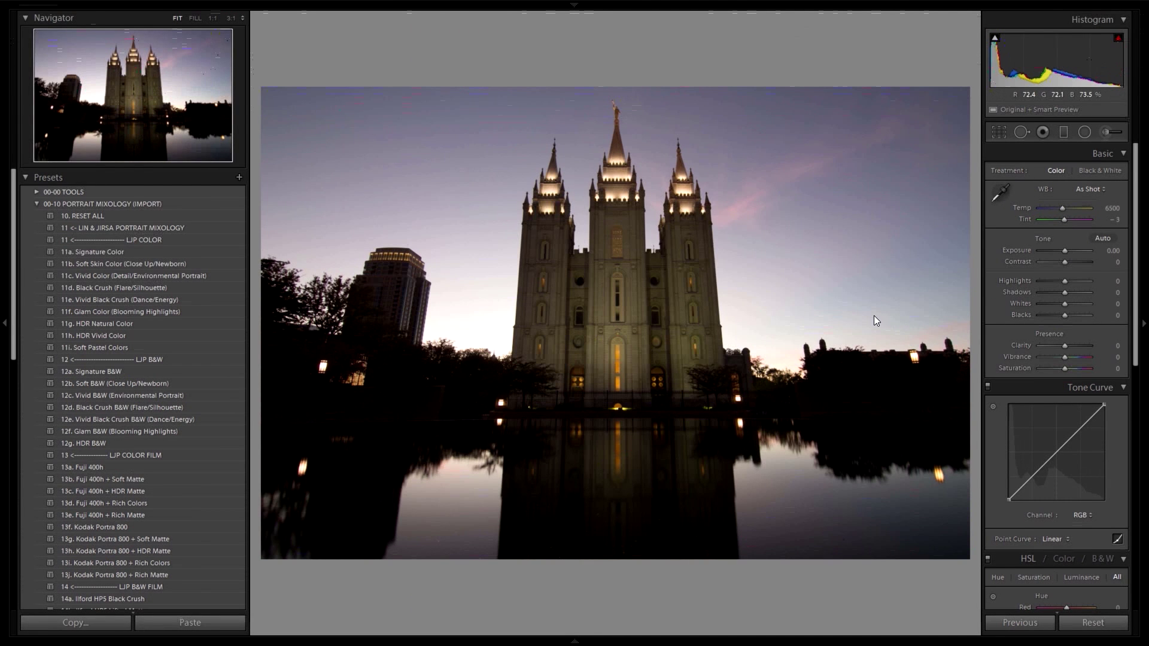
click(1000, 629)
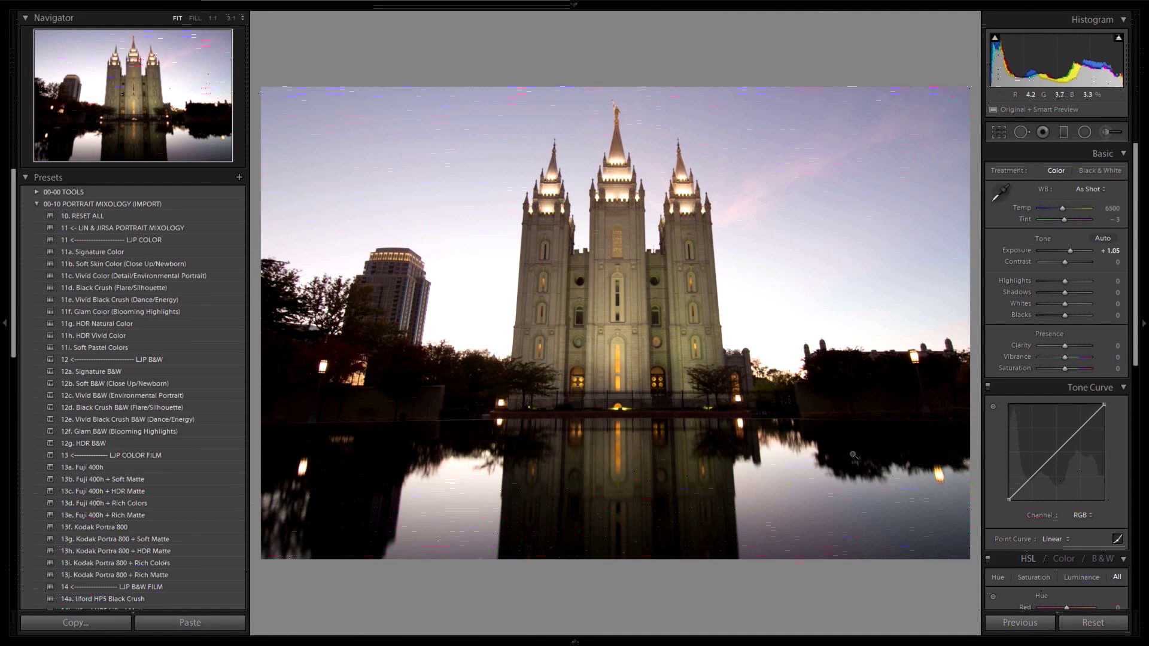
Undo the pasted settings and retry pasting them with Ctrl+Alt+V
key(ctrl+z)
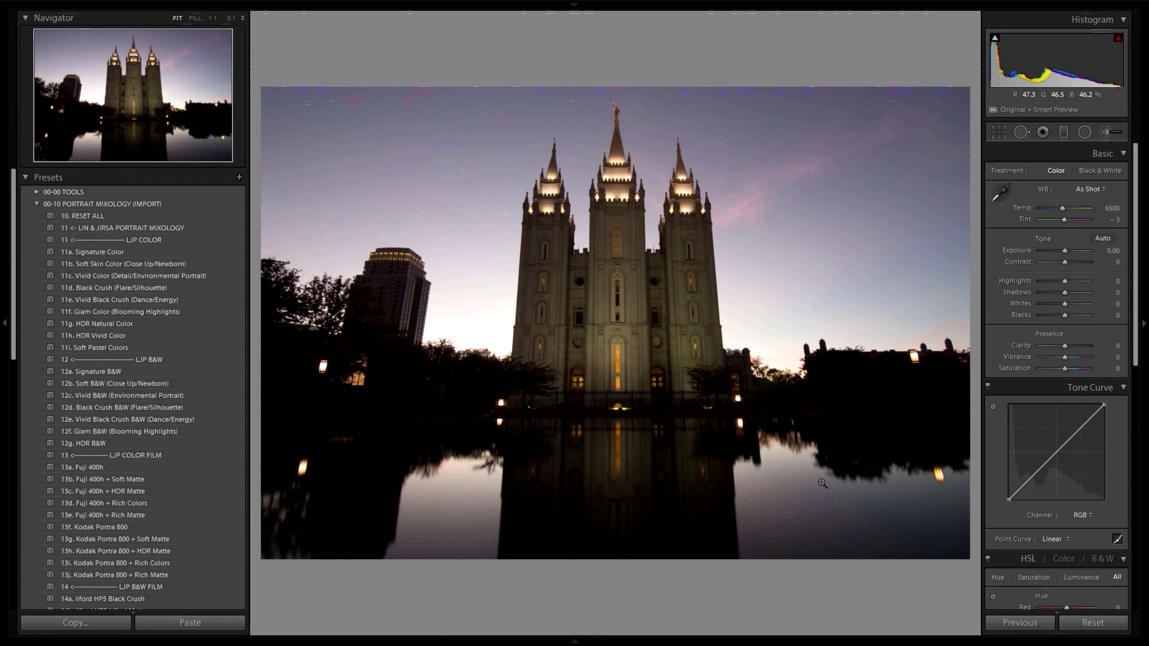
key(ctrl+alt+v)
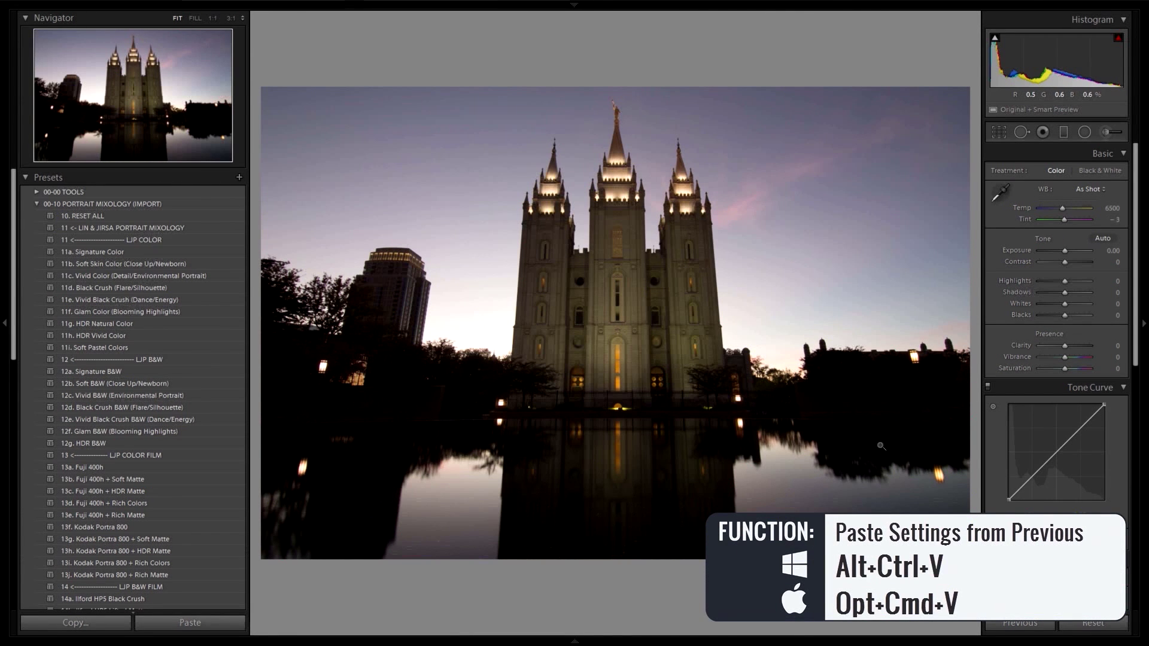
key(alt)
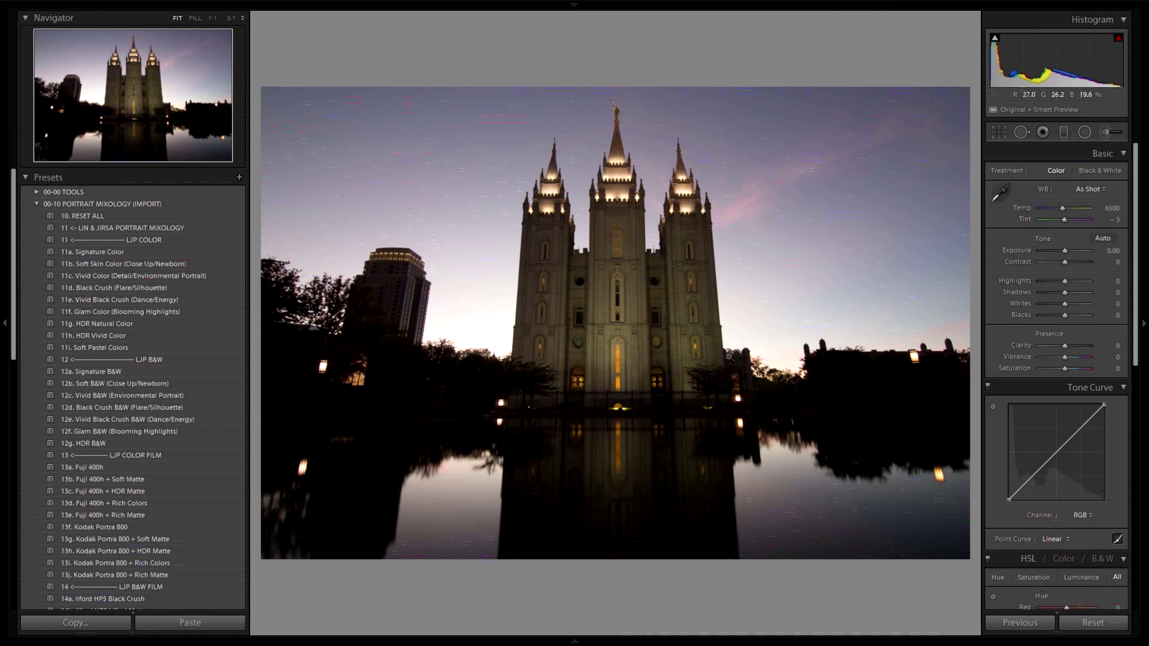
Quit Evernote from the system tray, ticking 'Do not show this message again'
key(super)
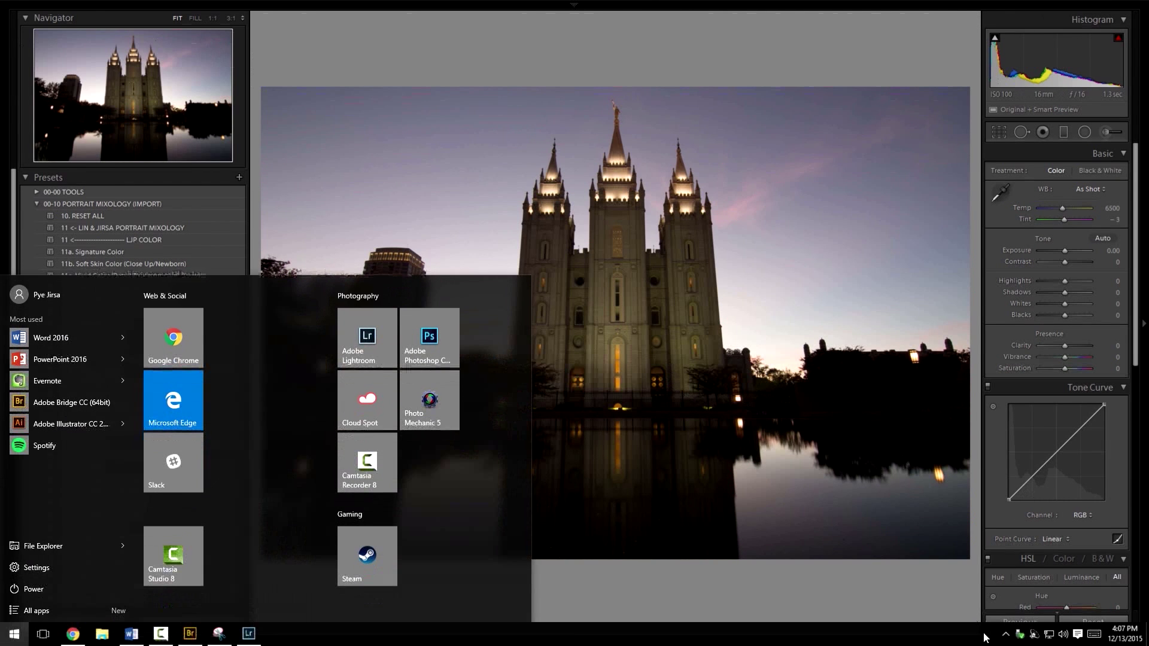
click(1005, 634)
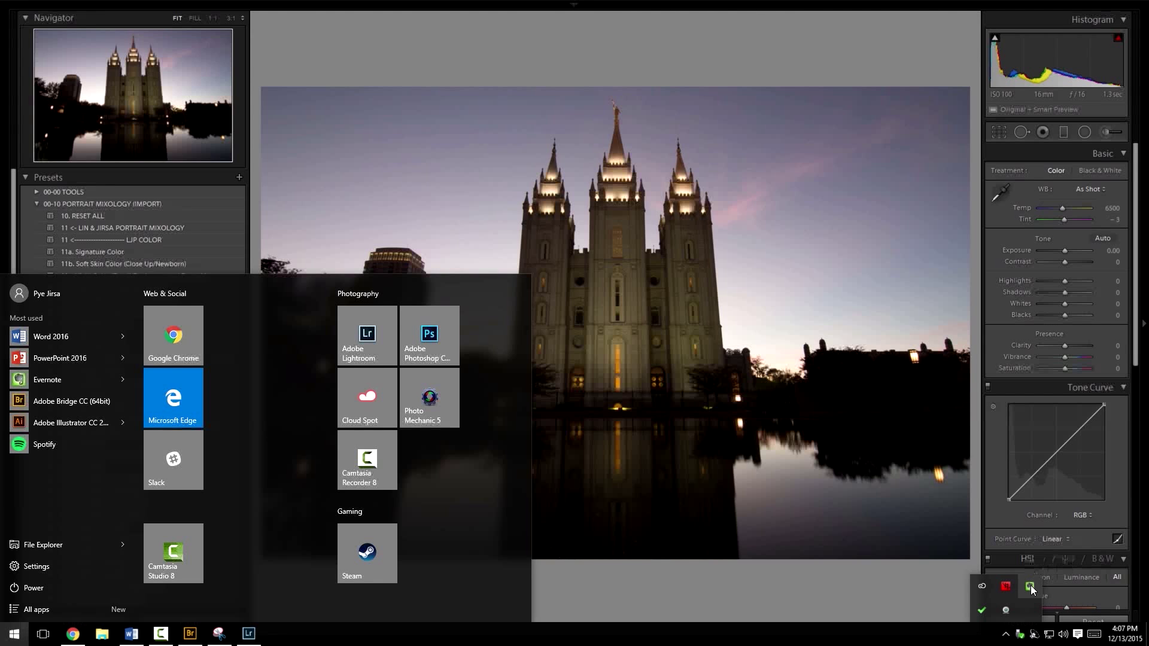
right_click(1031, 585)
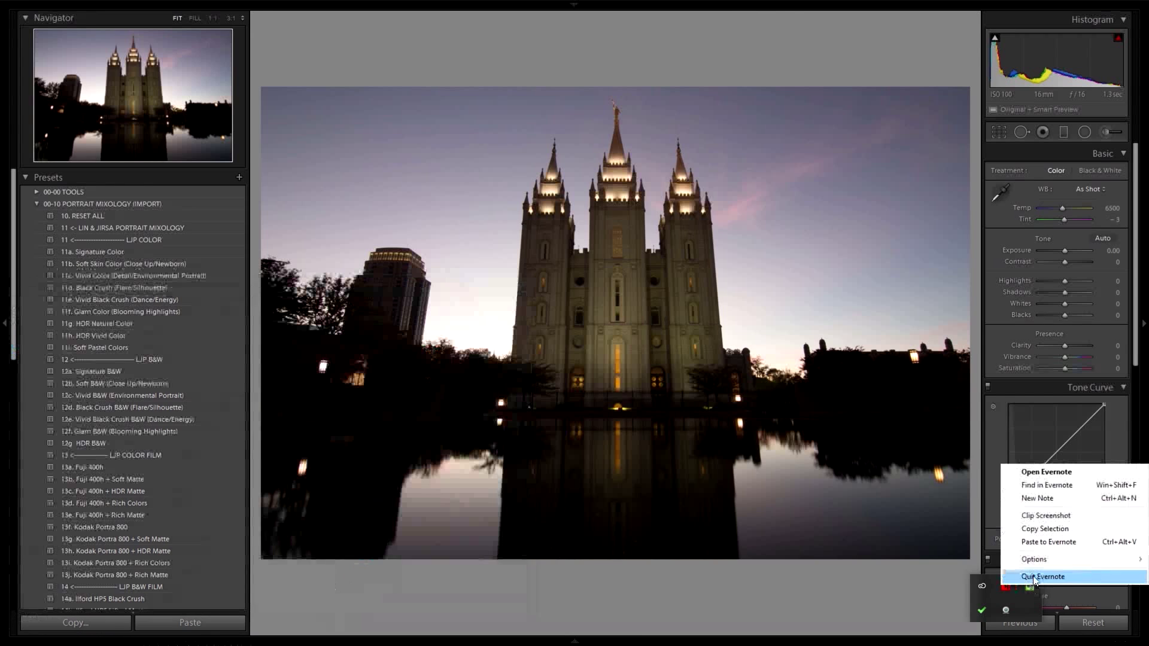
click(1033, 576)
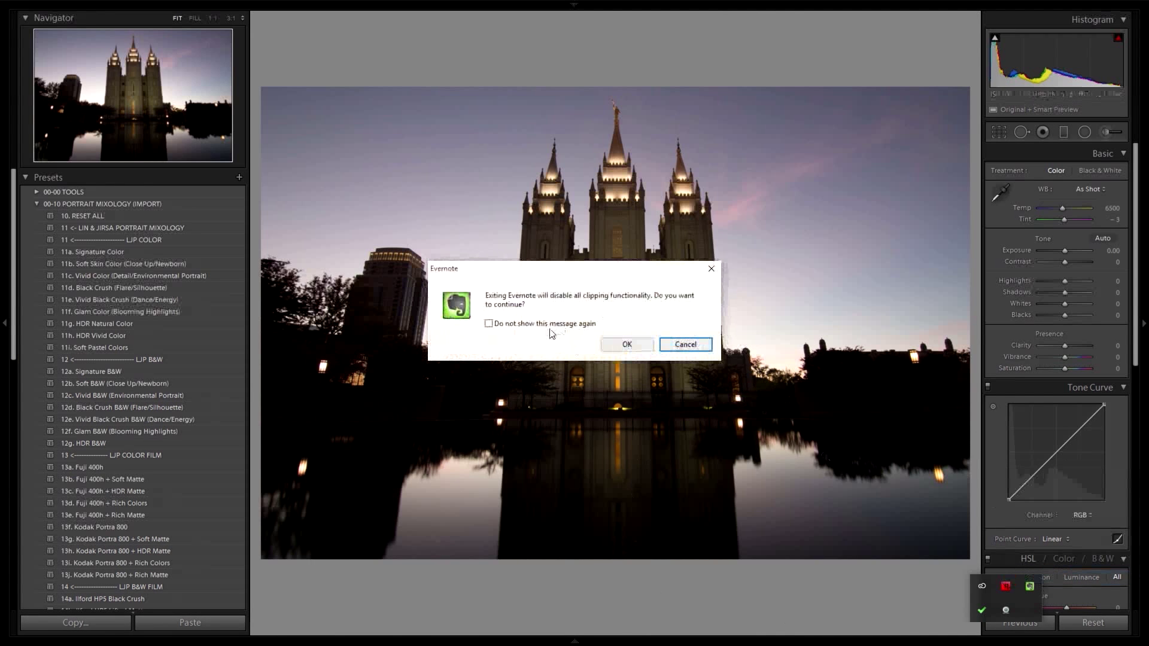
click(538, 327)
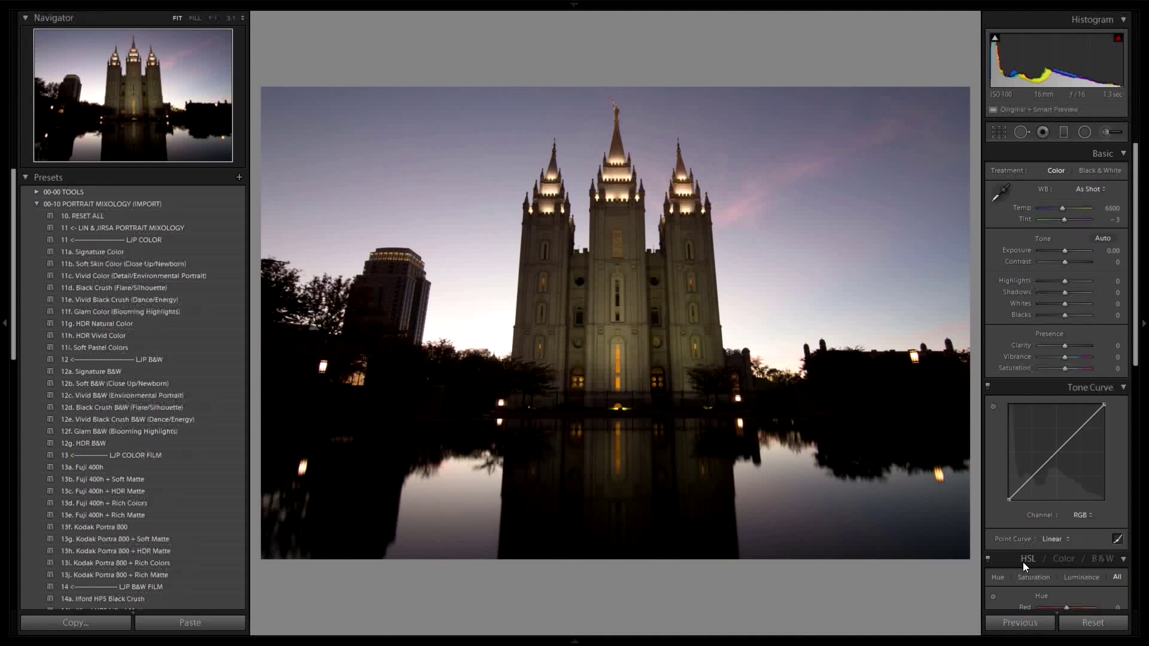
Paste the previous photo's +1.05 exposure onto the landscape temple photo and return to Grid view
key(ctrl+alt+v)
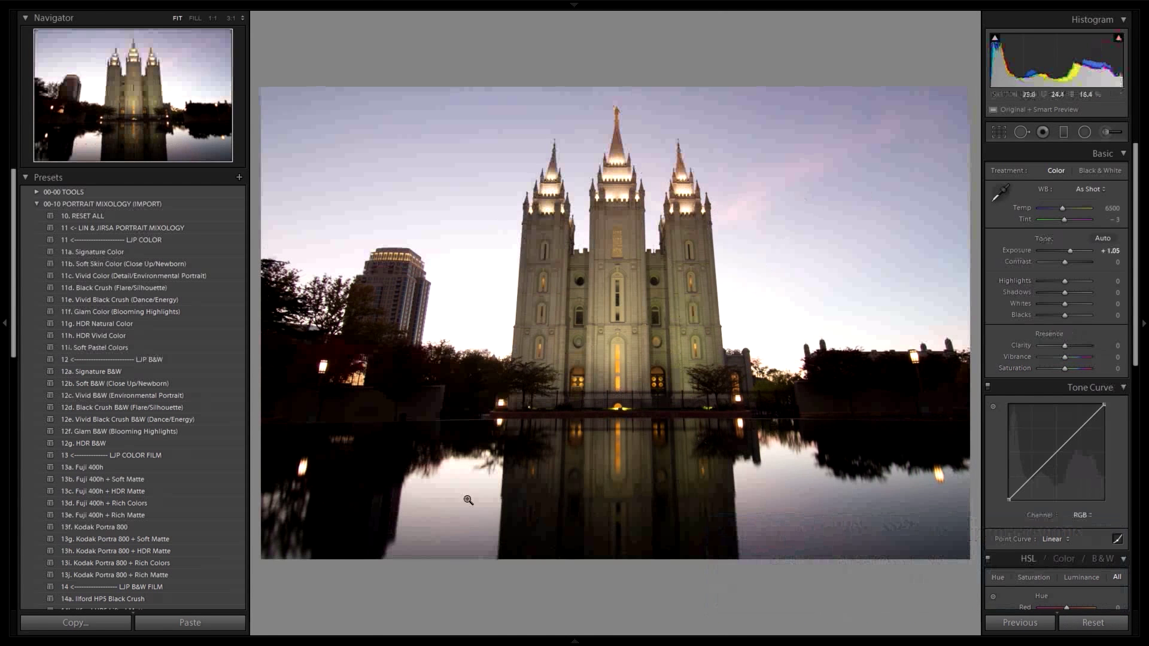
mouse_move(108, 3)
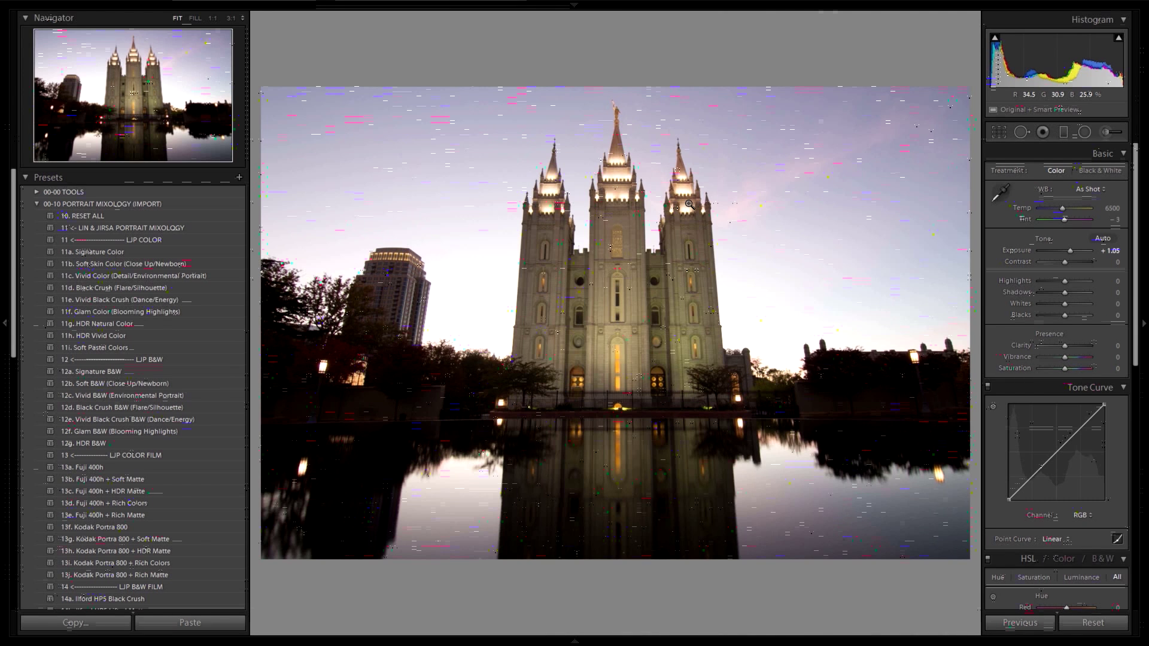
key(g)
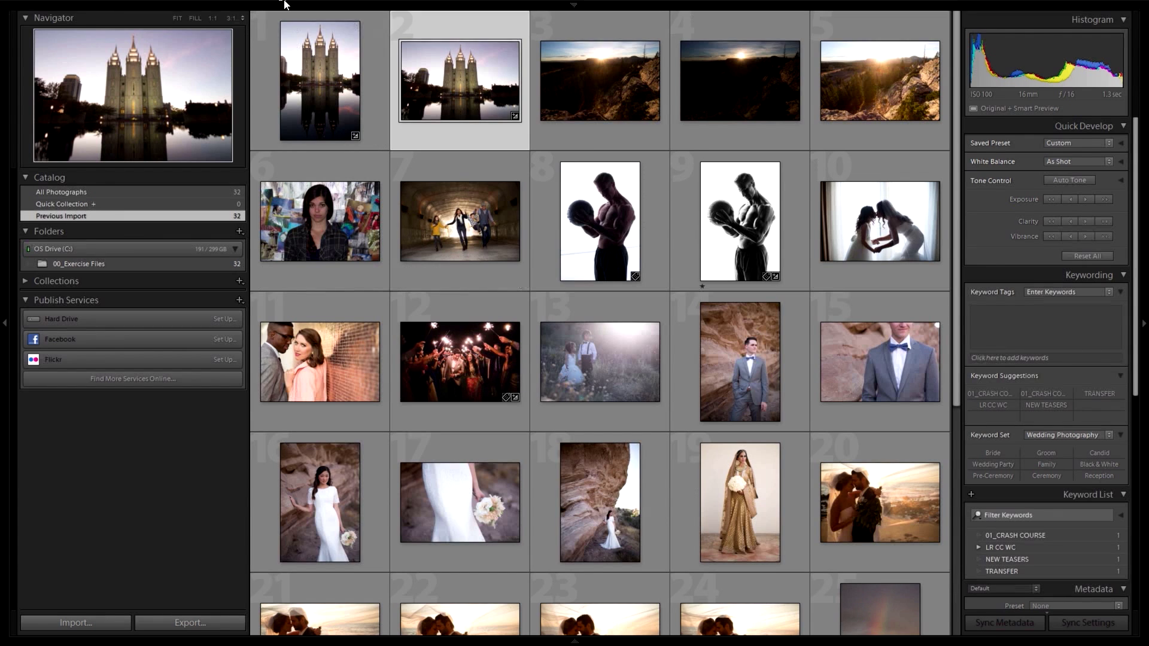
View and dismiss Help > Library Module Shortcuts, then reopen the temple photo in Develop
mouse_move(267, 5)
click(205, 6)
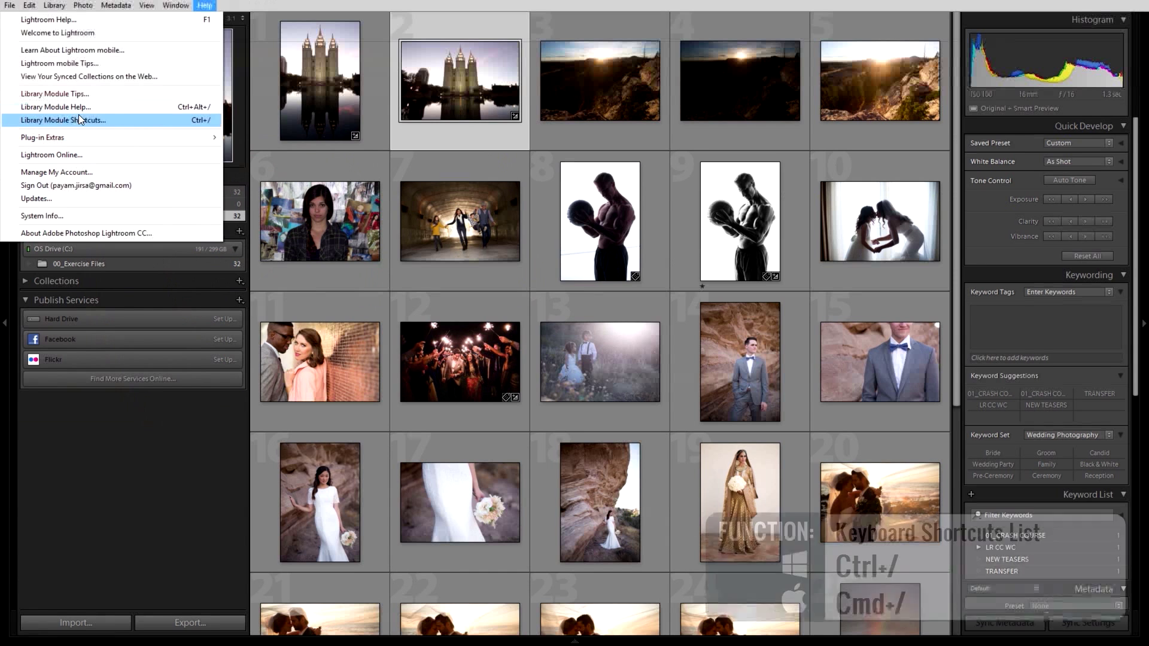
click(209, 120)
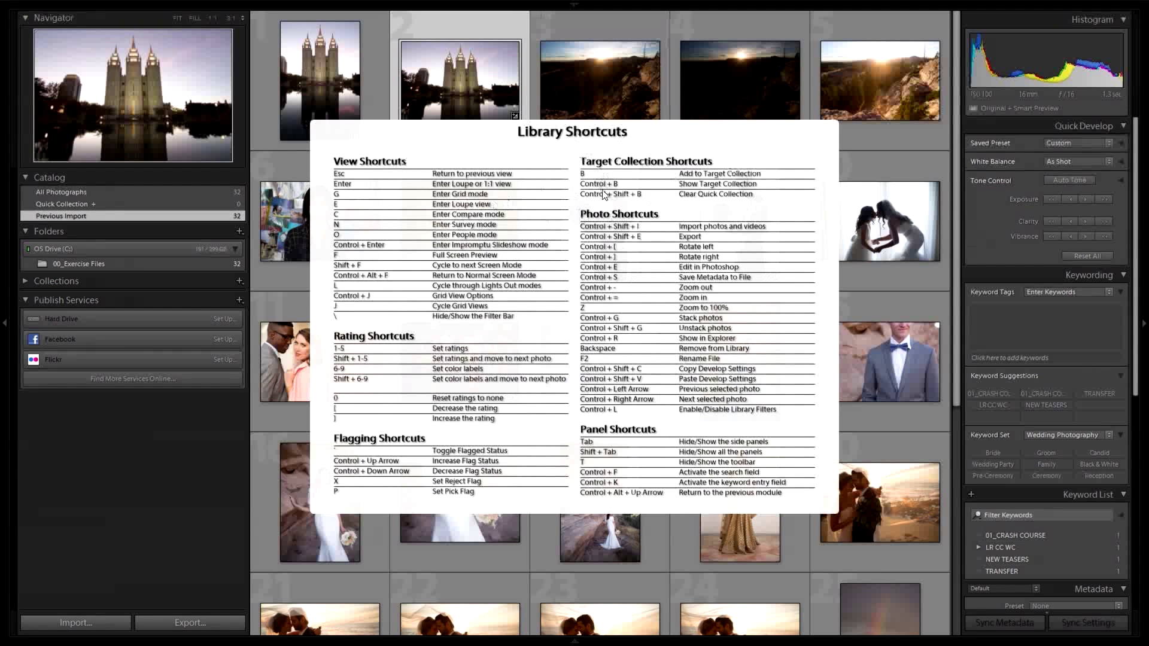
click(627, 139)
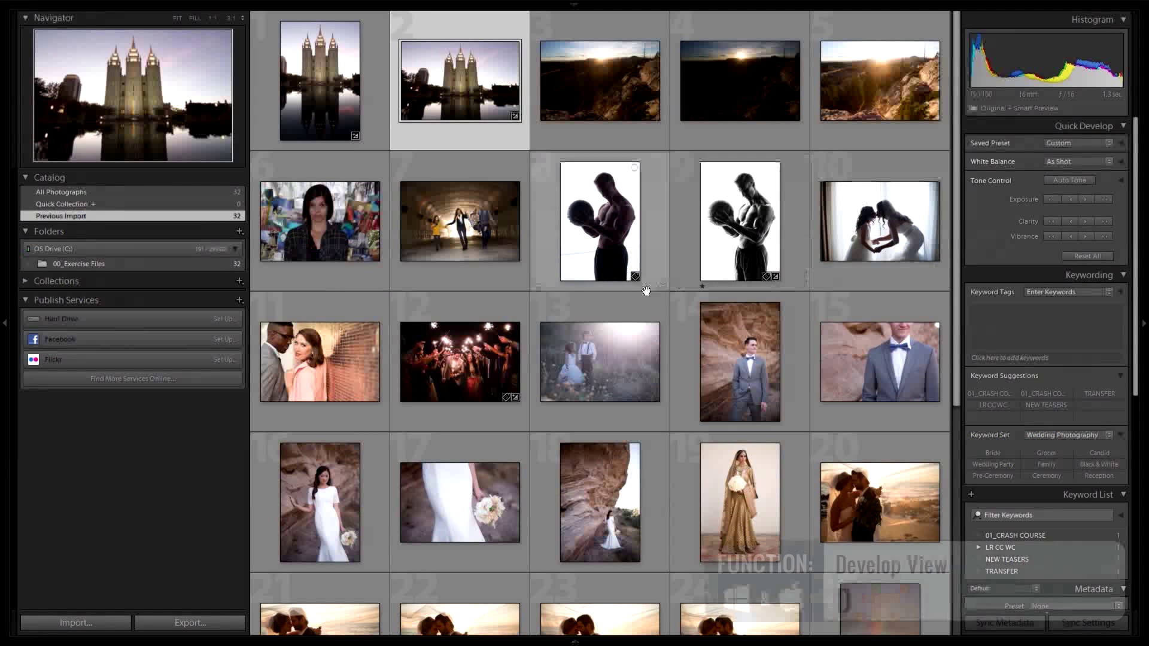
key(d)
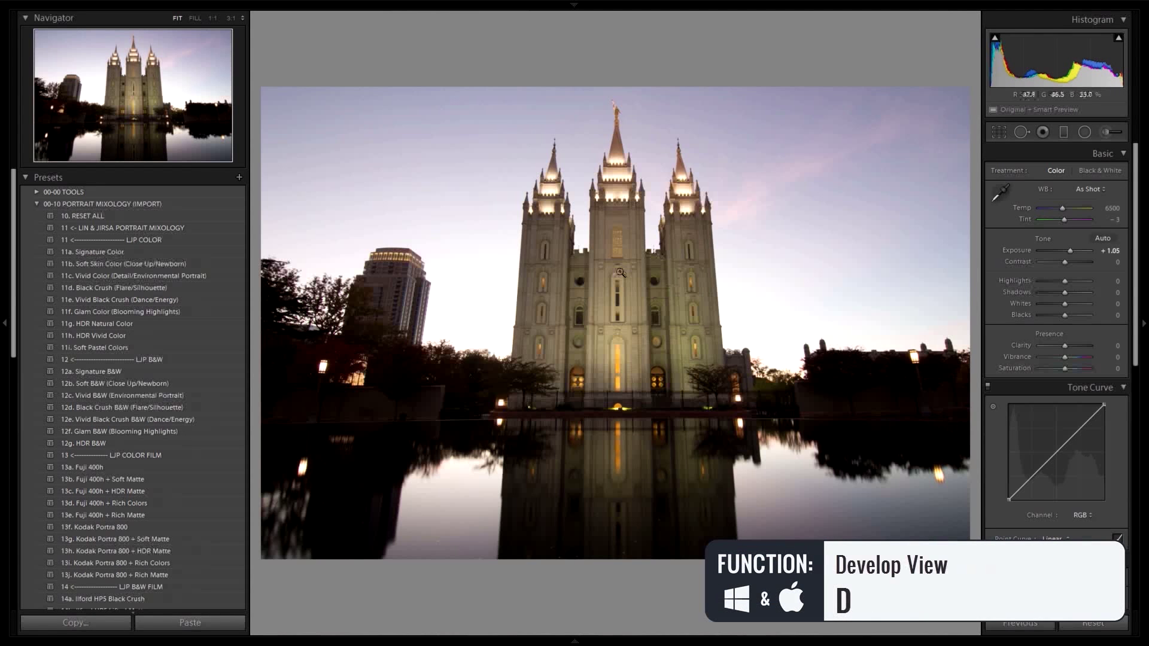
Review the Develop shortcuts, toggle the temple photo's Before/After views, then return to Grid
key(ctrl+slash)
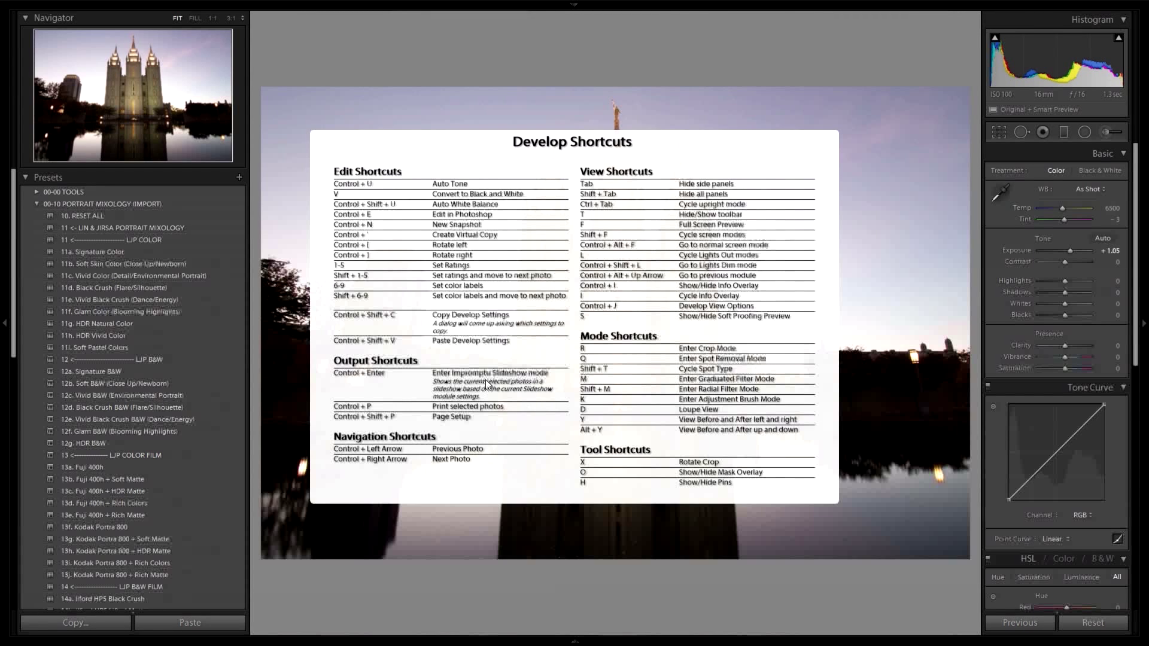
click(759, 64)
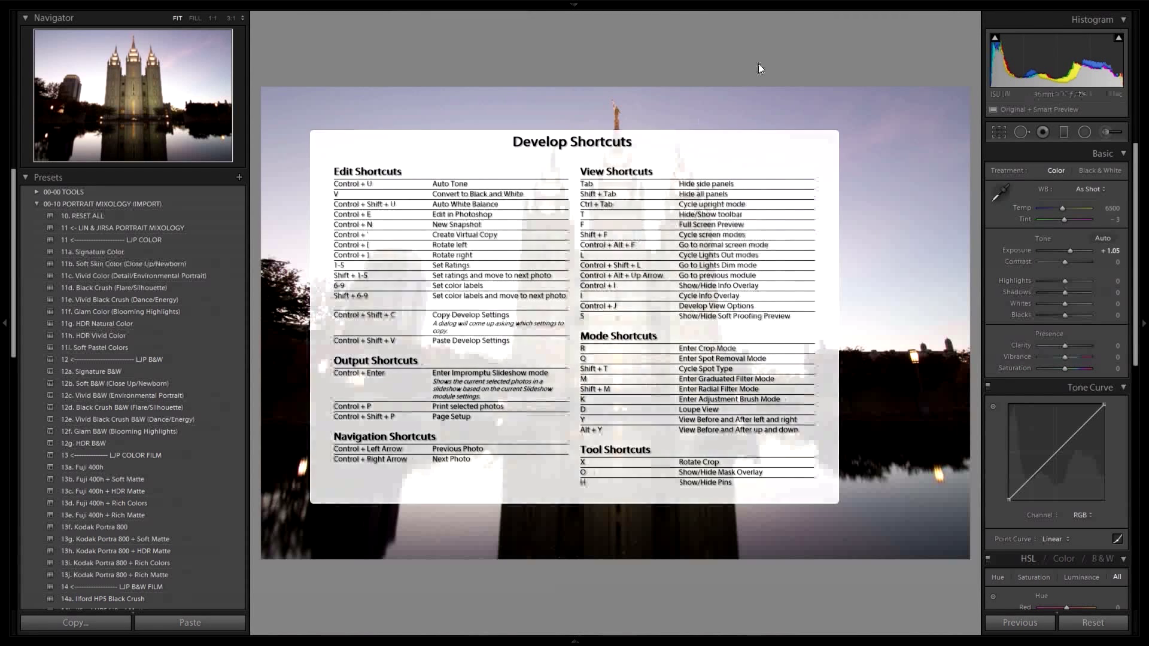
key(backslash)
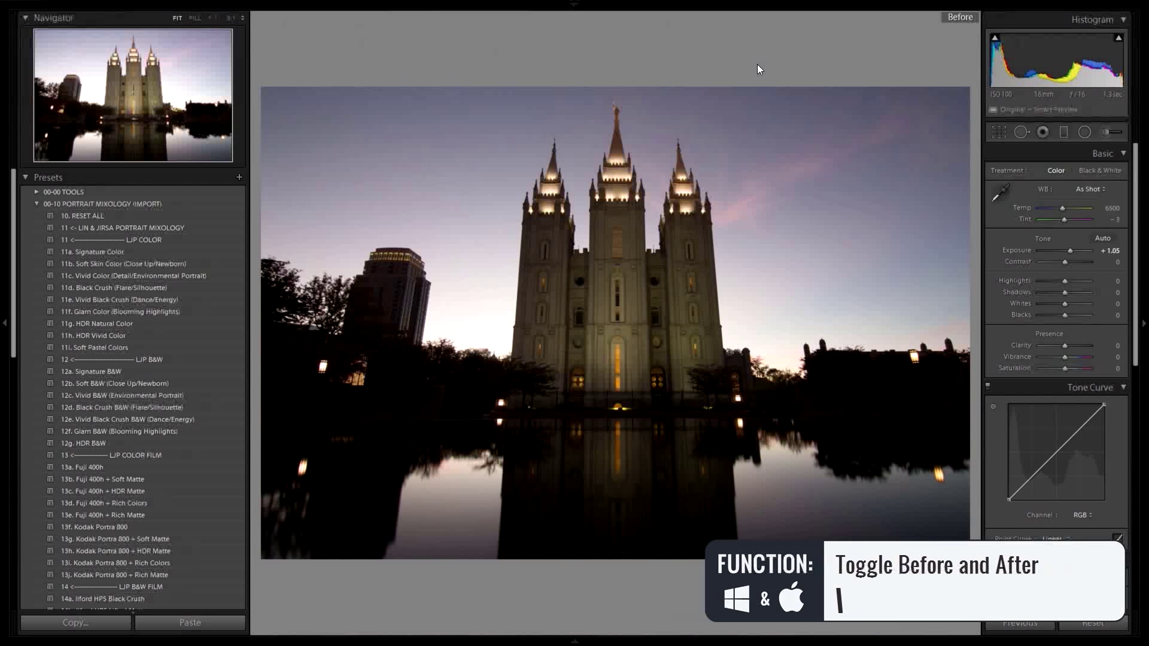
key(backslash)
key(backslash)
key(backslash)
key(backslash)
key(backslash)
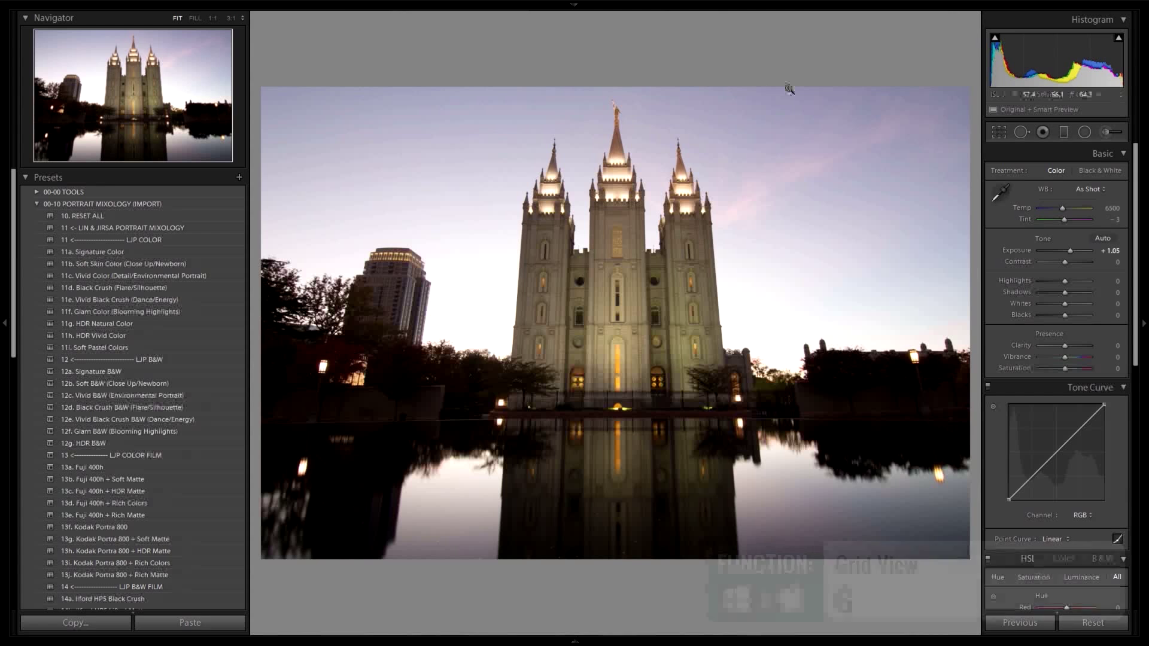
key(g)
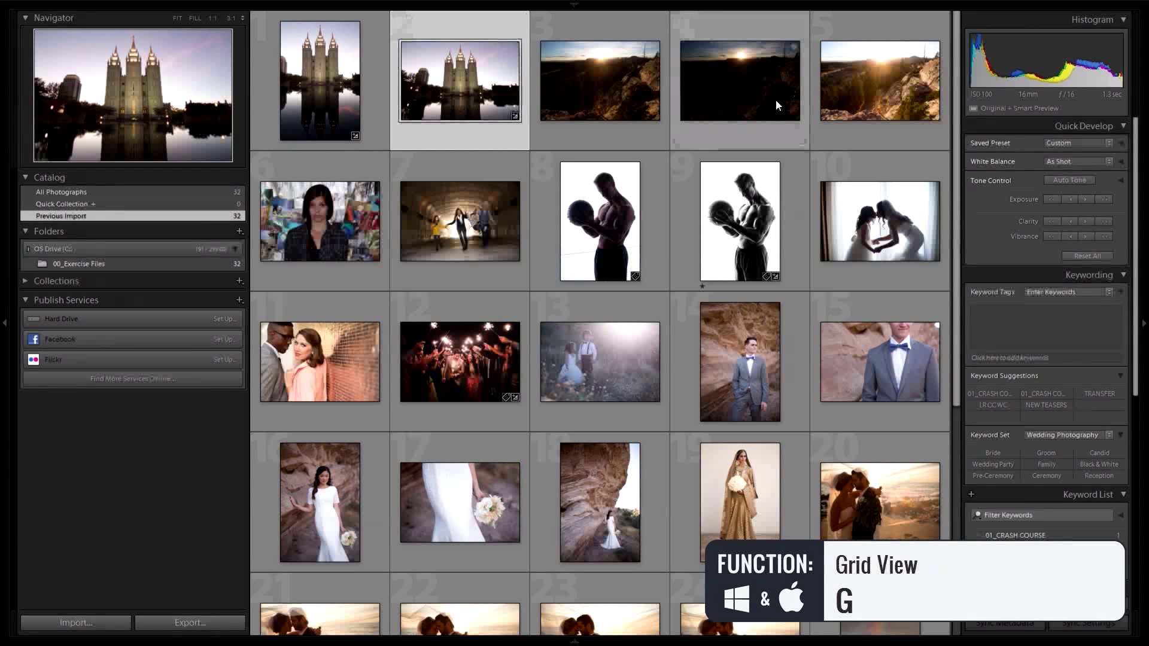
Toggle the Library Filter bar with backslash, leaving it visible above the grid
key(backslash)
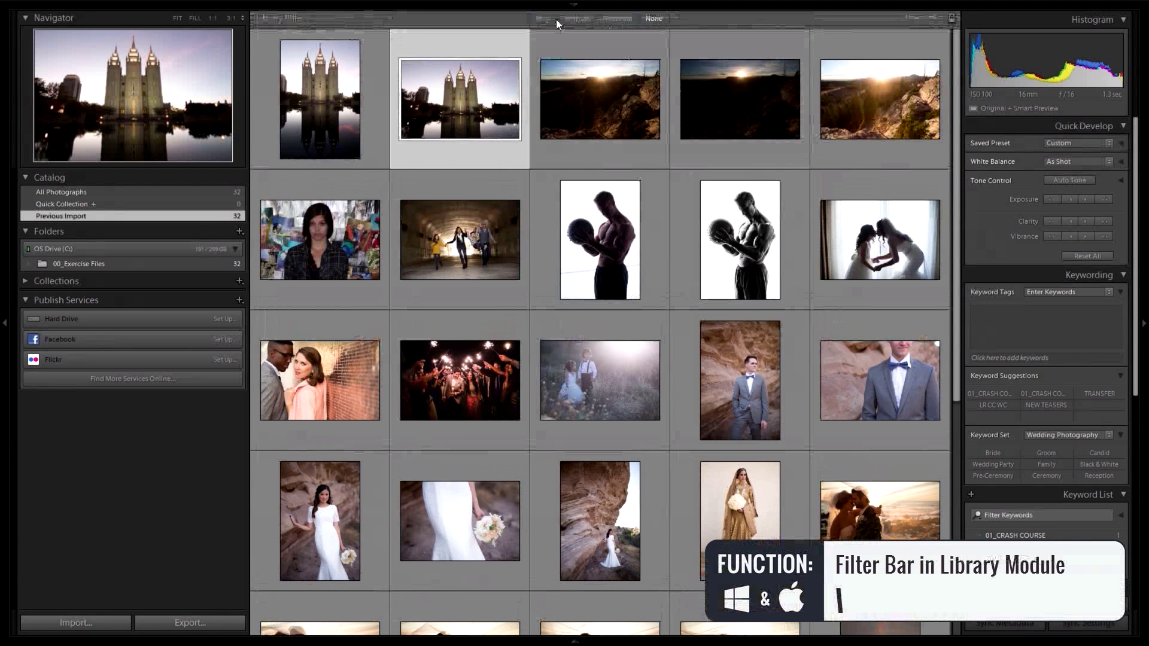
key(backslash)
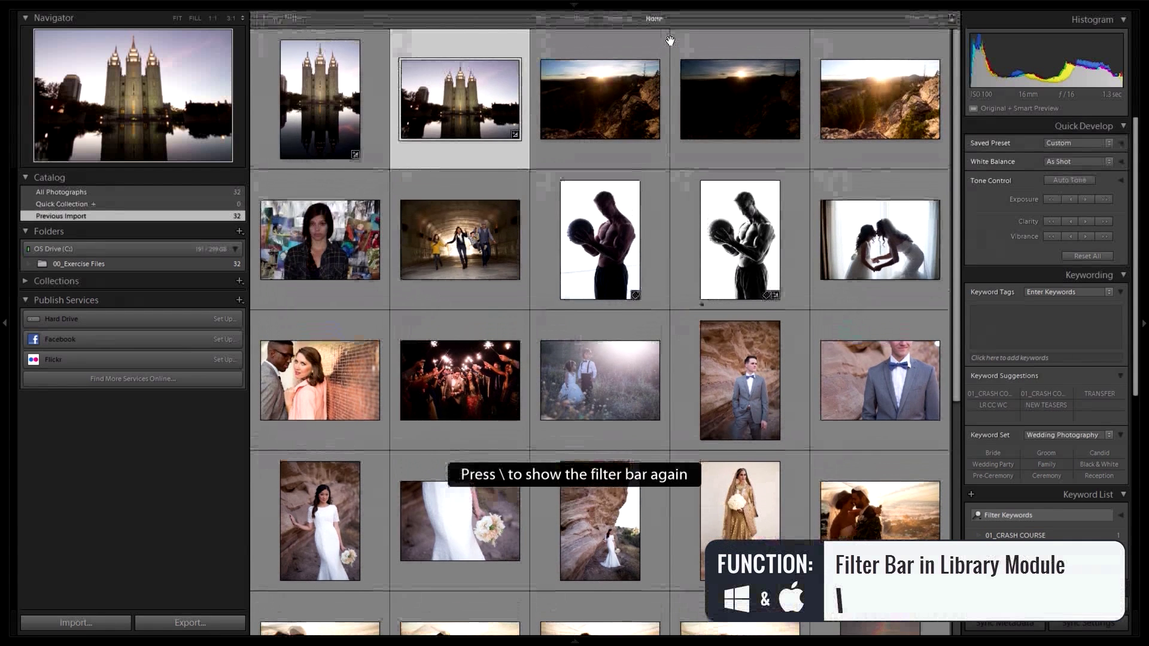
key(backslash)
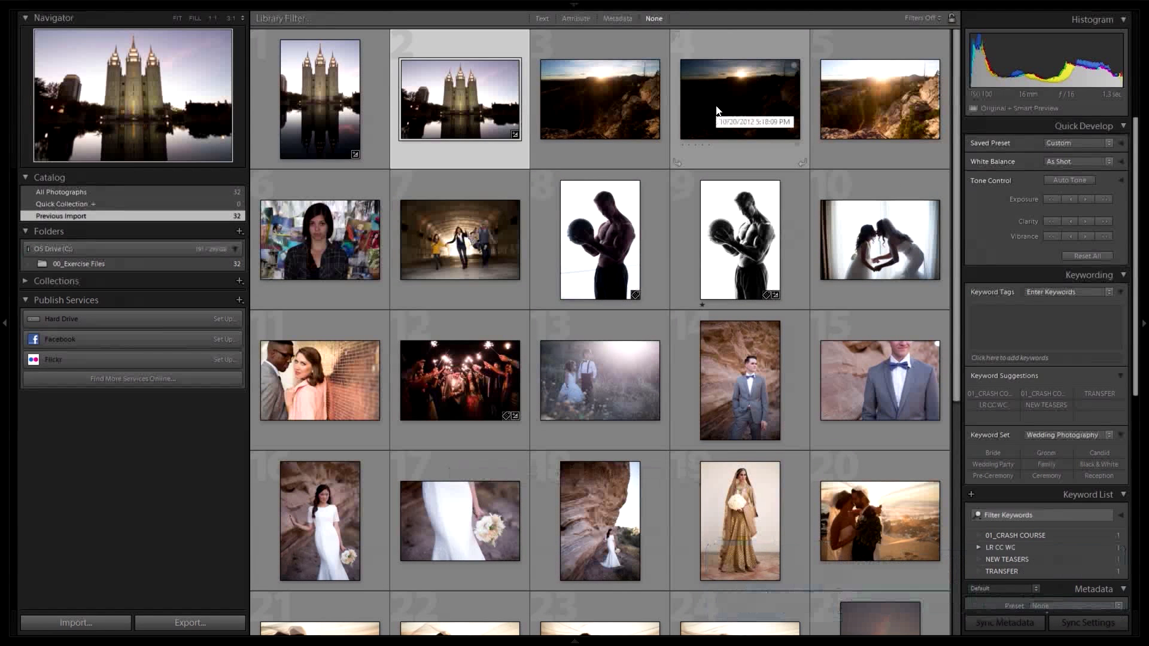